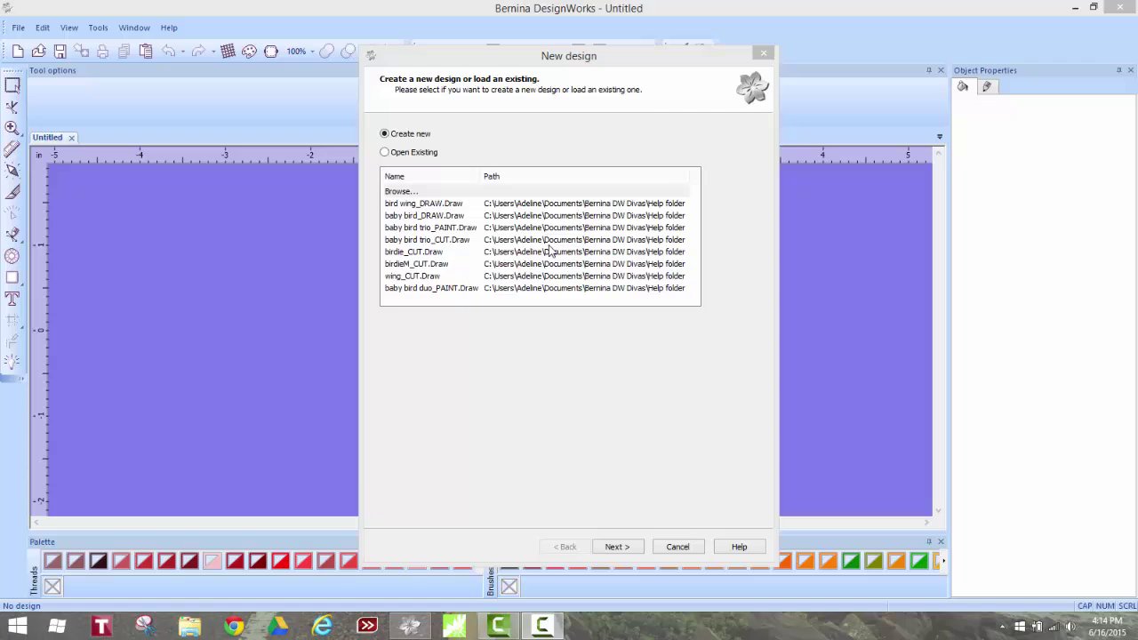
# - Choose baby bird_DRAW.Draw from the list of existing designs
pyautogui.click(451, 216)
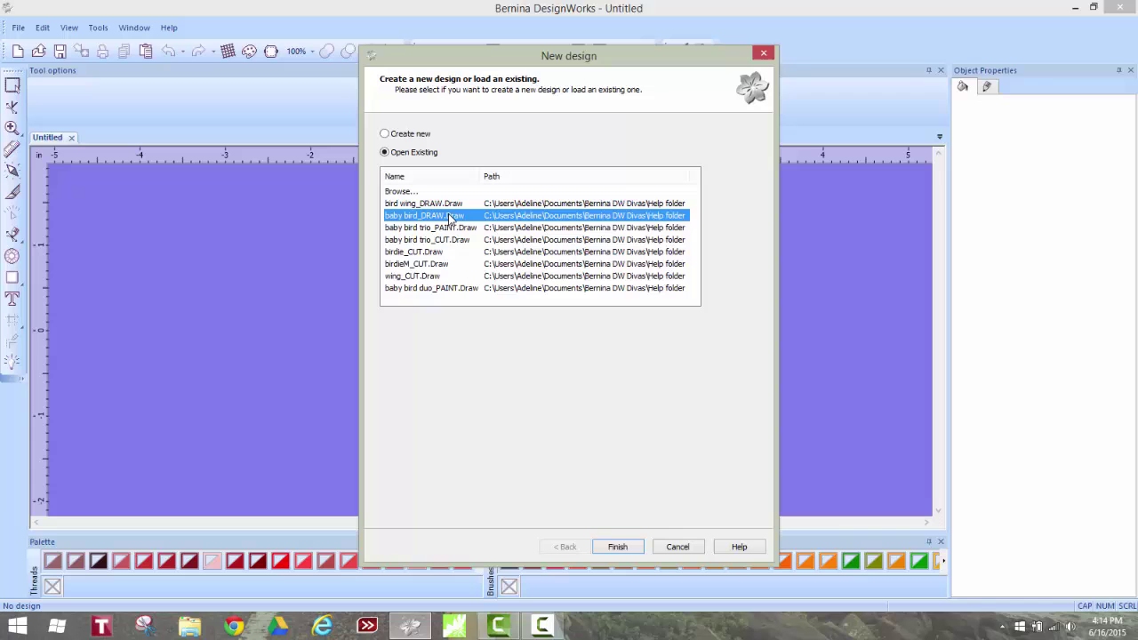
# - Open baby bird_DRAW and move the Sequence panel to the left of the canvas
pyautogui.click(617, 547)
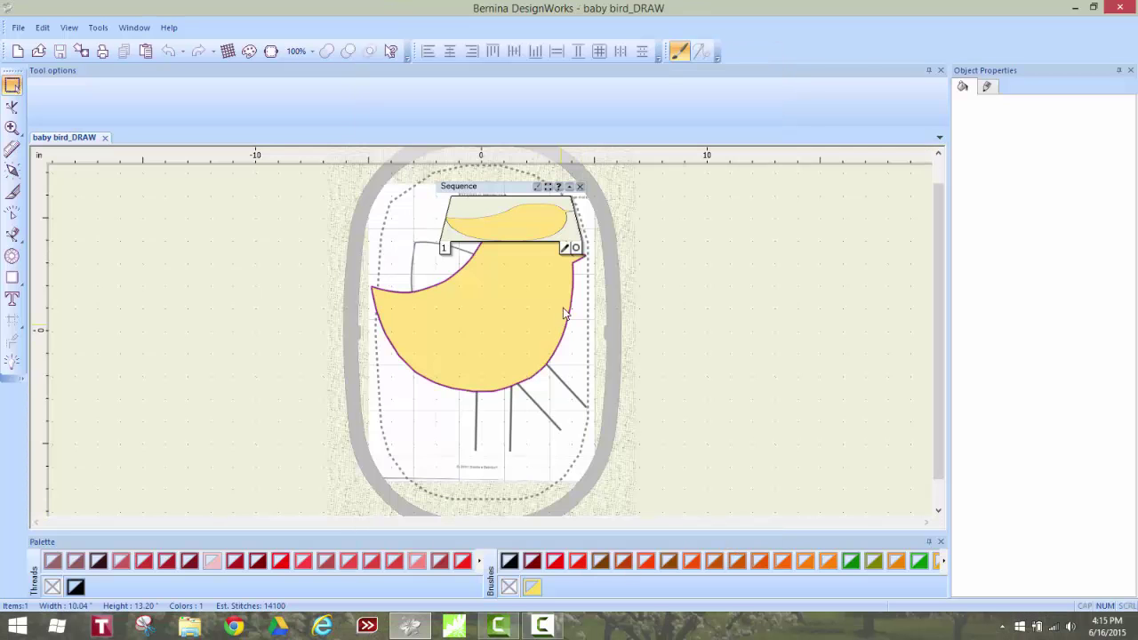
pyautogui.moveTo(511, 186); pyautogui.dragTo(237, 175)
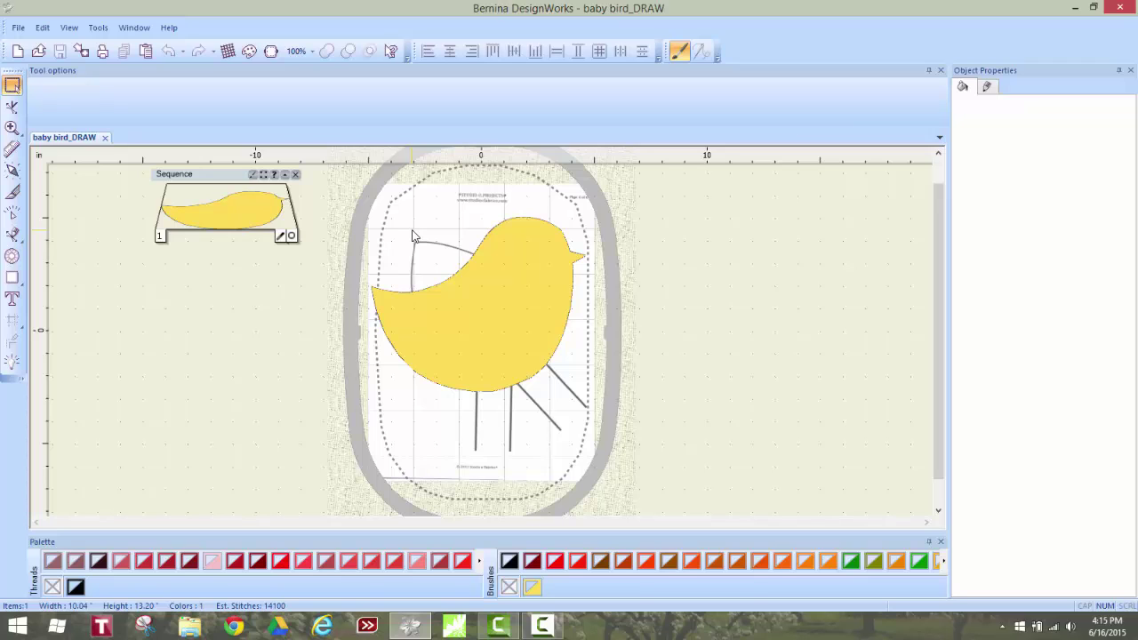
# - Give the bird a Cutwork outline with a running stitch before, offset 1.0 mm
pyautogui.click(492, 392)
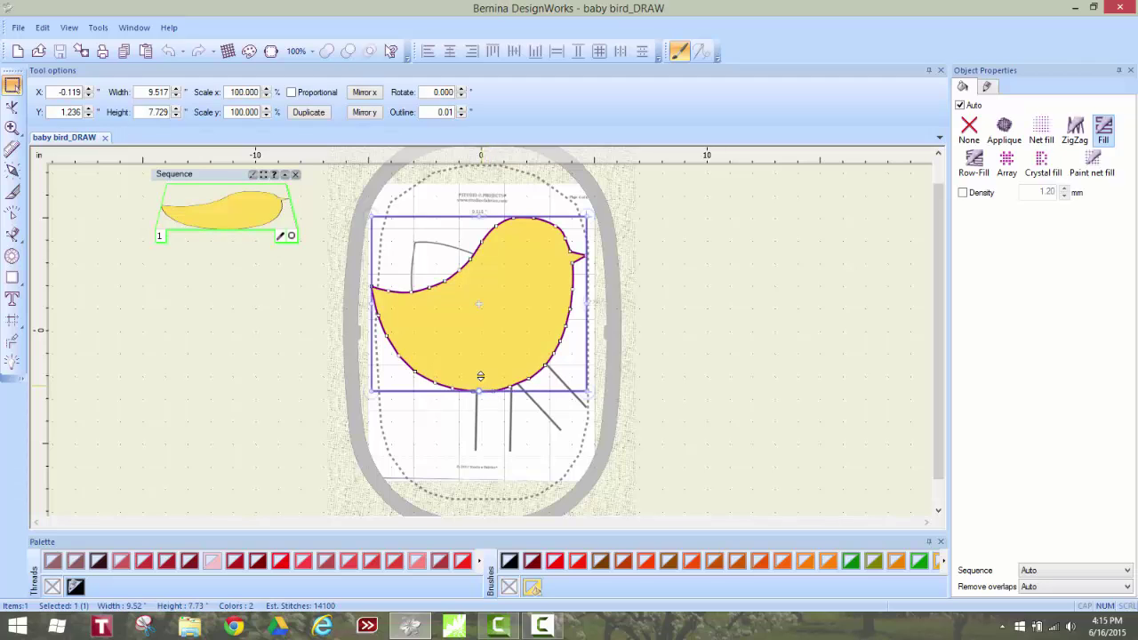
pyautogui.moveTo(288, 235)
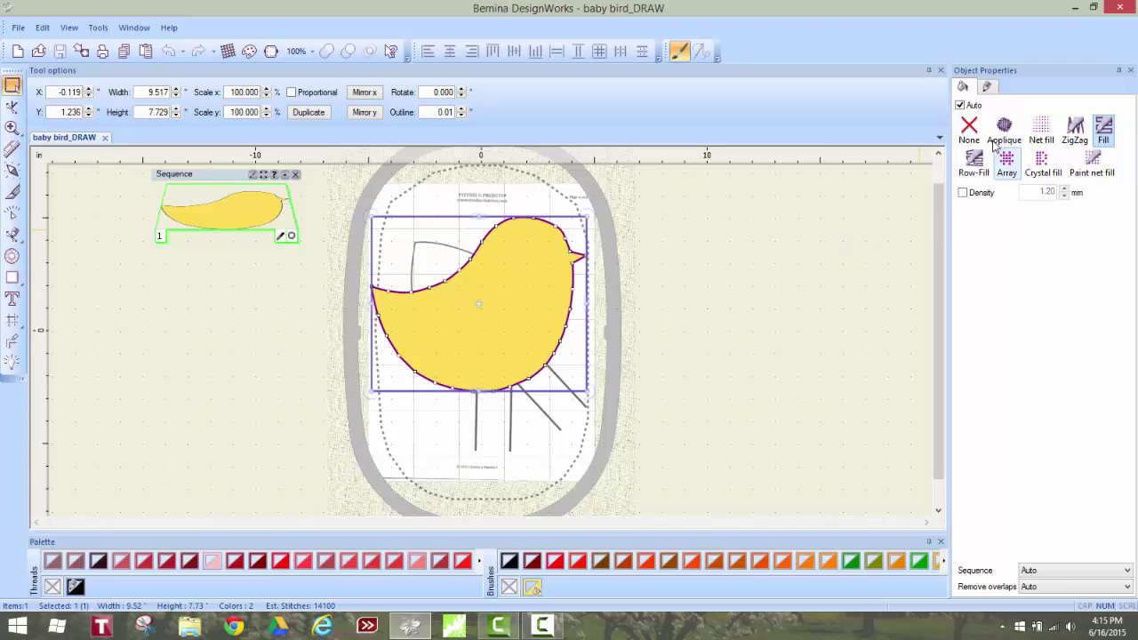
pyautogui.click(987, 87)
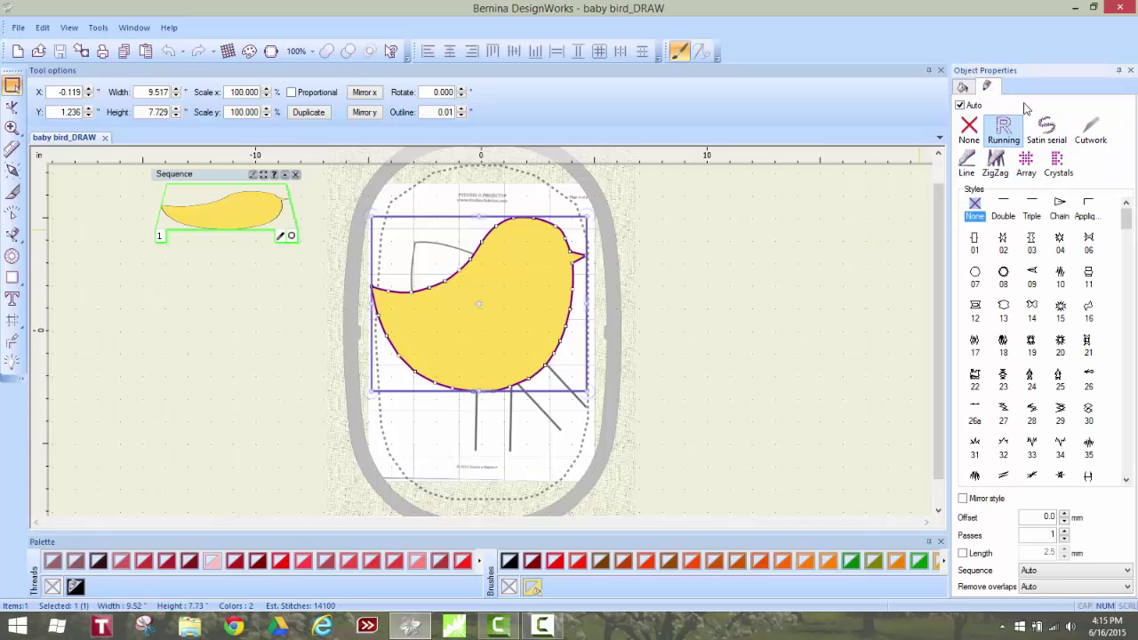
pyautogui.click(1091, 134)
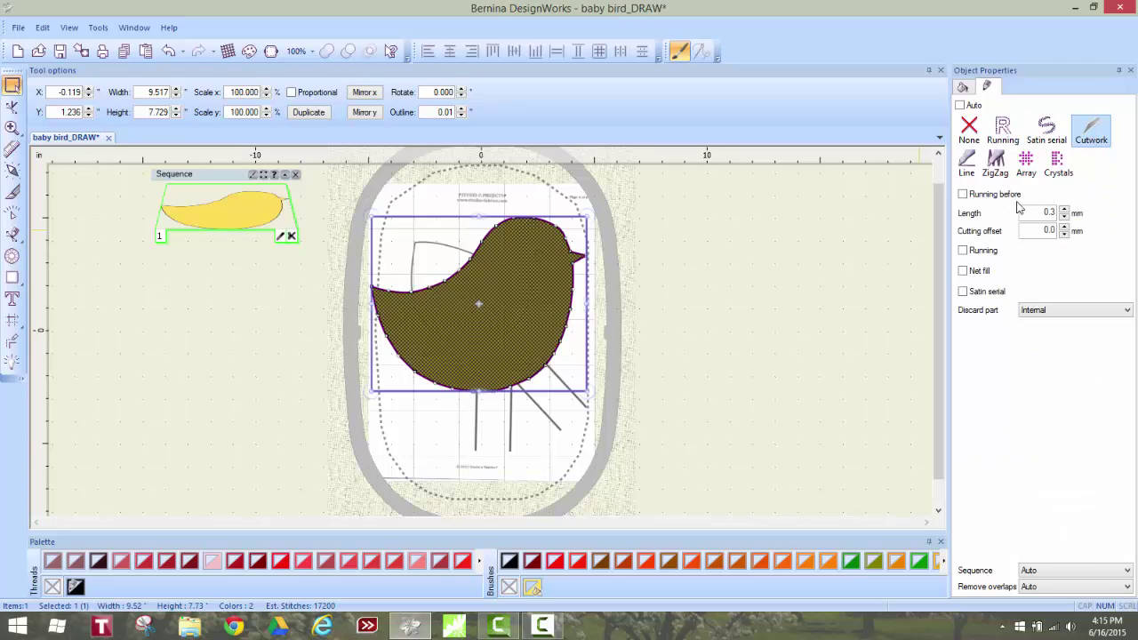
pyautogui.click(963, 194)
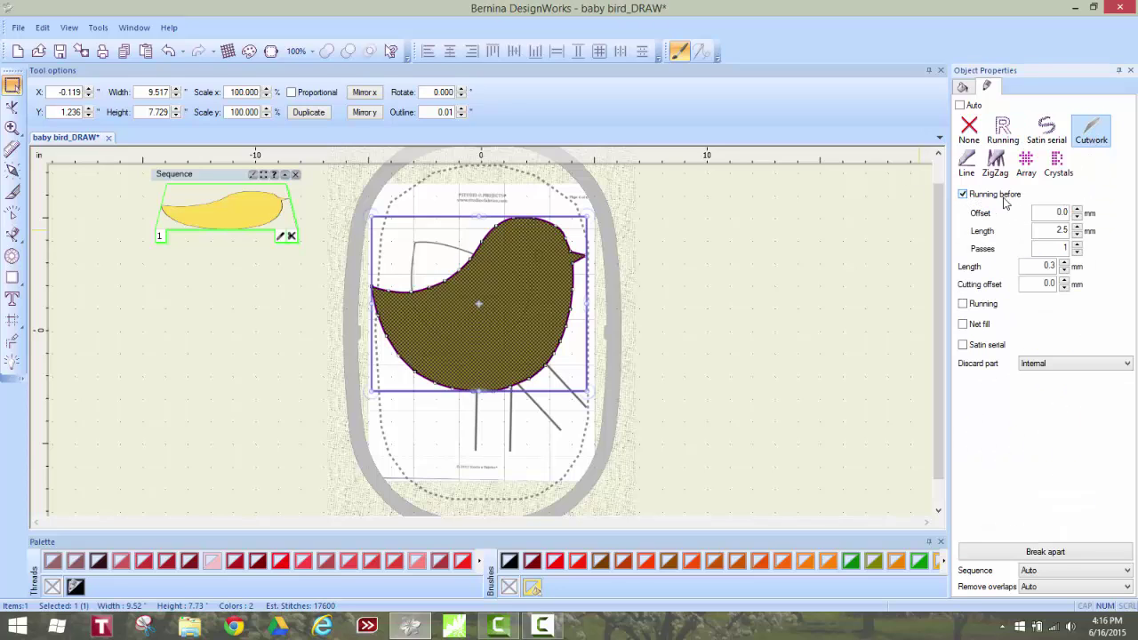
pyautogui.doubleClick(1052, 213)
pyautogui.write('1')
pyautogui.press('Return')
# - Set the bird's fill to None
pyautogui.click(962, 86)
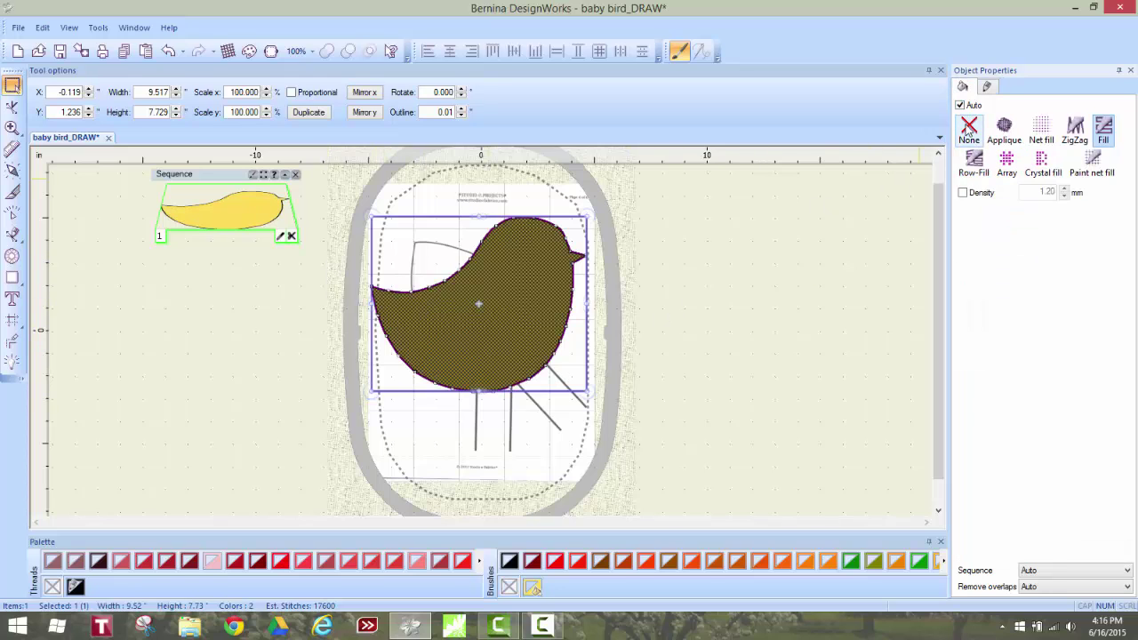
pyautogui.click(968, 130)
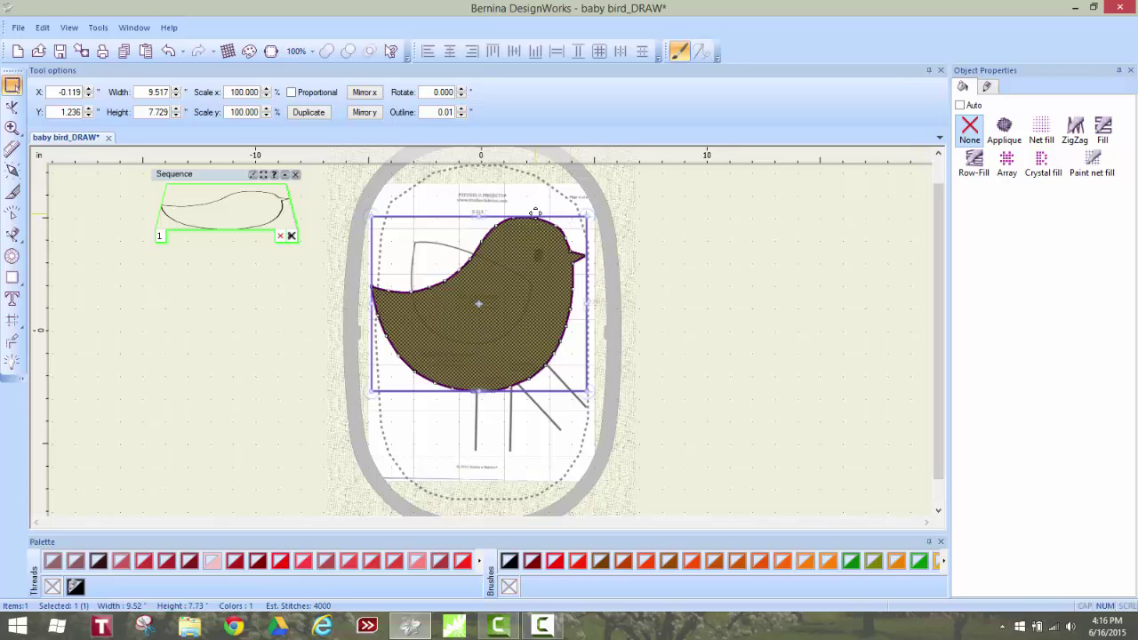
pyautogui.moveTo(534, 212); pyautogui.dragTo(535, 213)
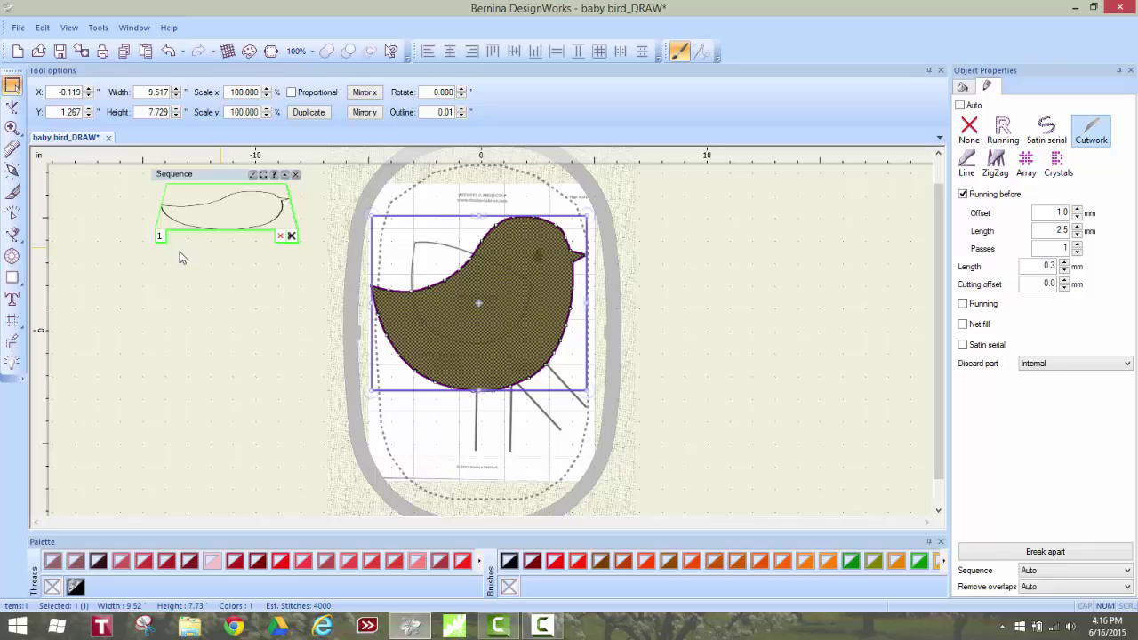
# - Save the design under the new name baby bird_CUT
pyautogui.click(18, 28)
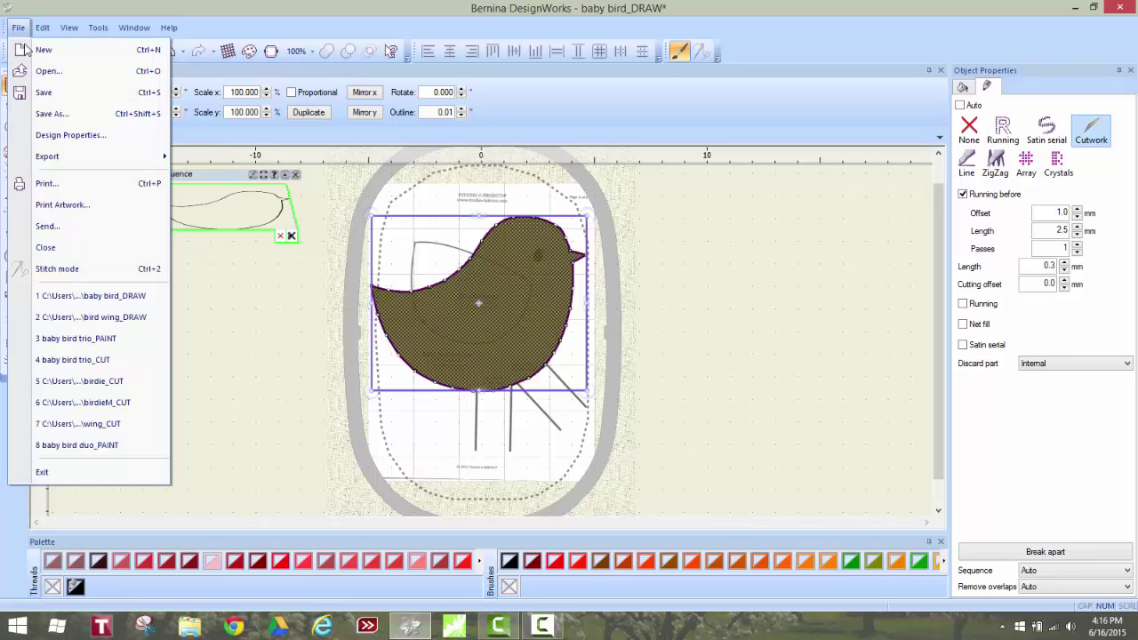
pyautogui.click(59, 113)
pyautogui.click(515, 391)
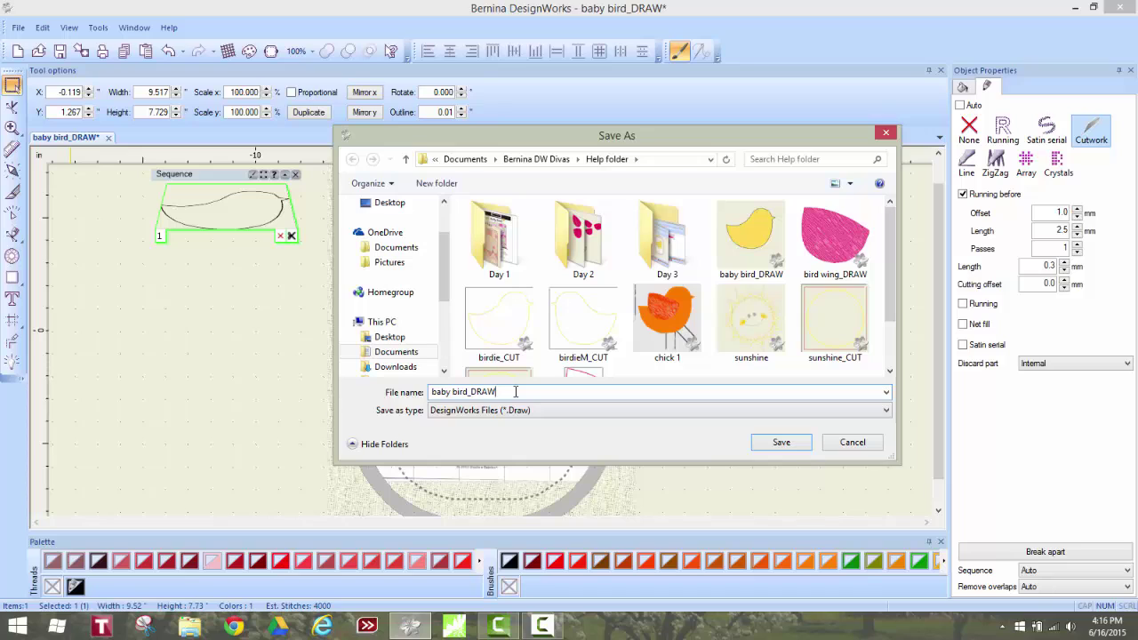
pyautogui.press('BackSpace')
pyautogui.press('BackSpace')
pyautogui.press('BackSpace')
pyautogui.press('BackSpace')
pyautogui.write('CUT')
pyautogui.click(782, 444)
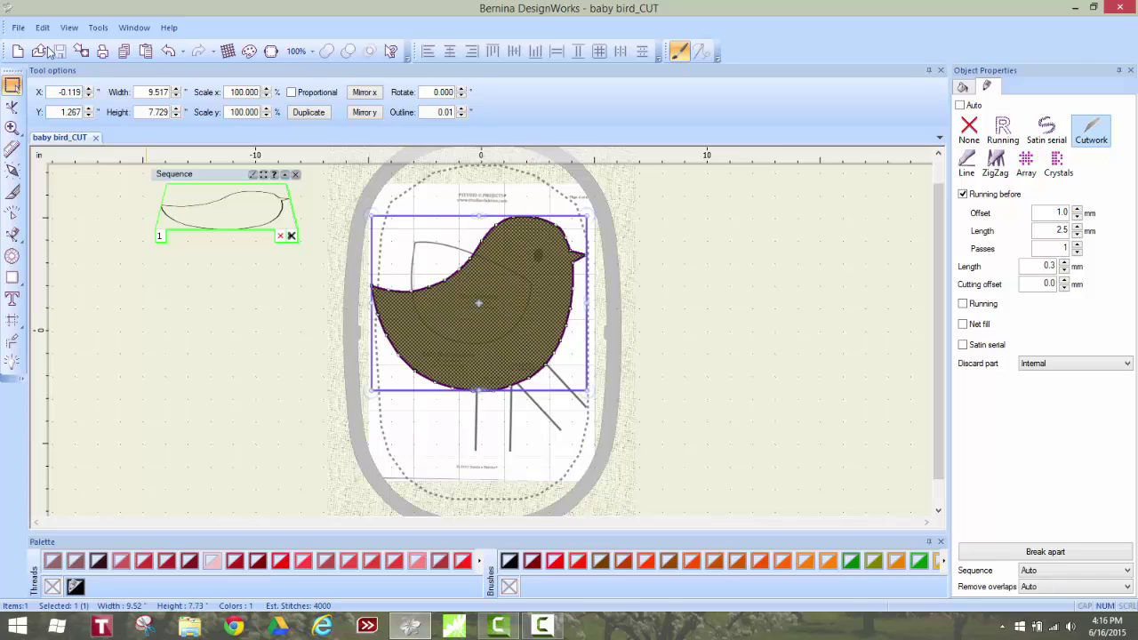
# - Save a Bernina (*.exp) copy, accepting the hoop warning and Bernina macro
pyautogui.click(18, 28)
pyautogui.click(40, 115)
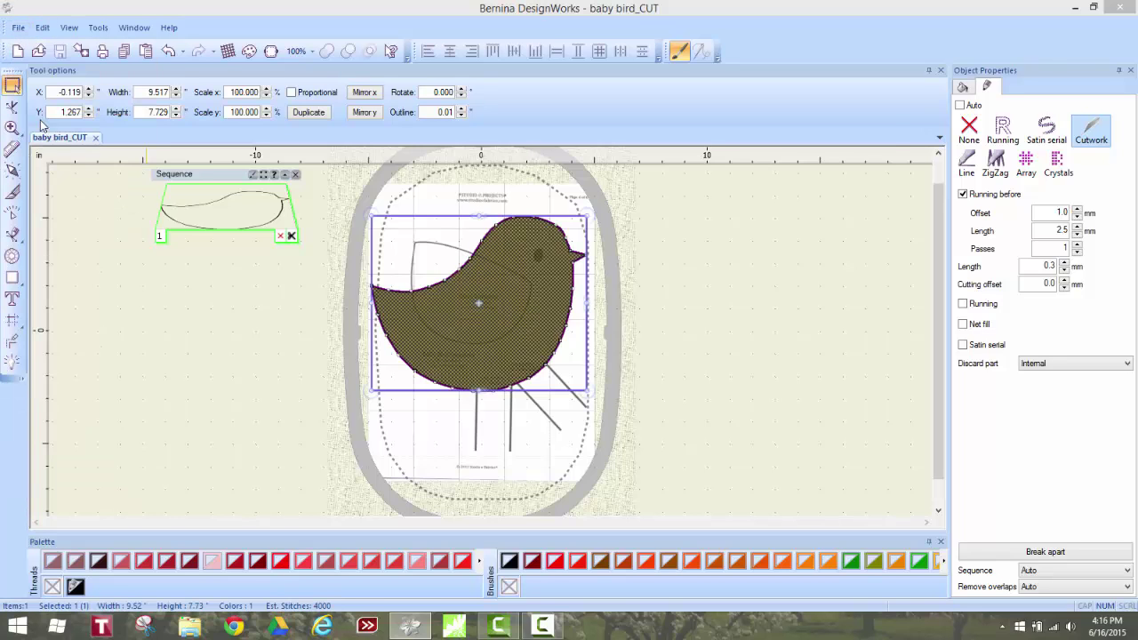
pyautogui.click(886, 410)
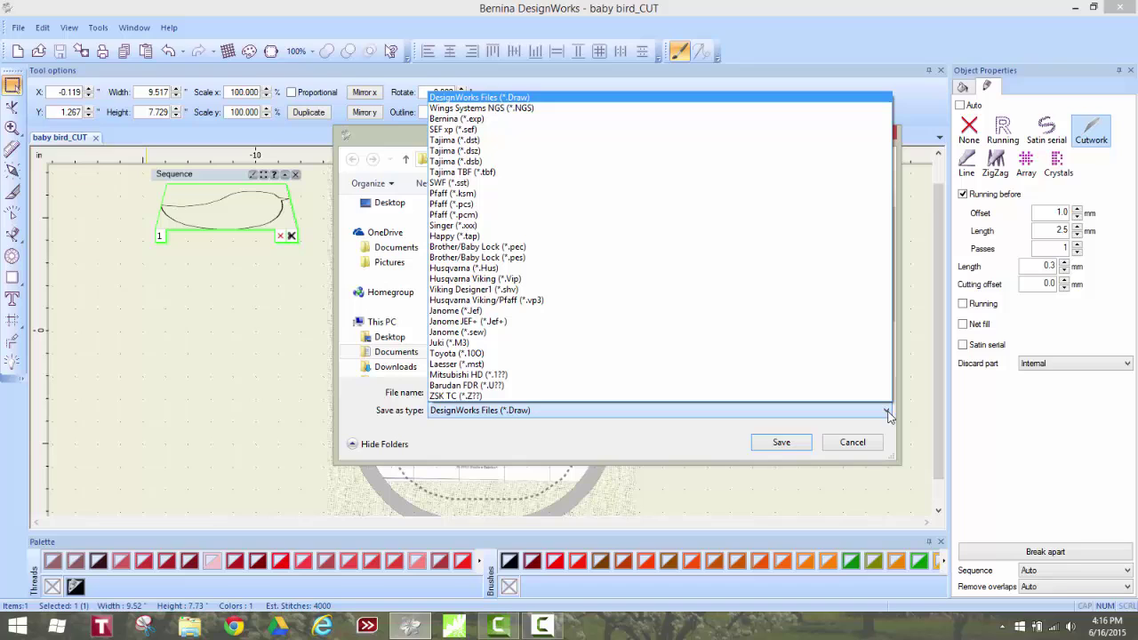
pyautogui.click(556, 114)
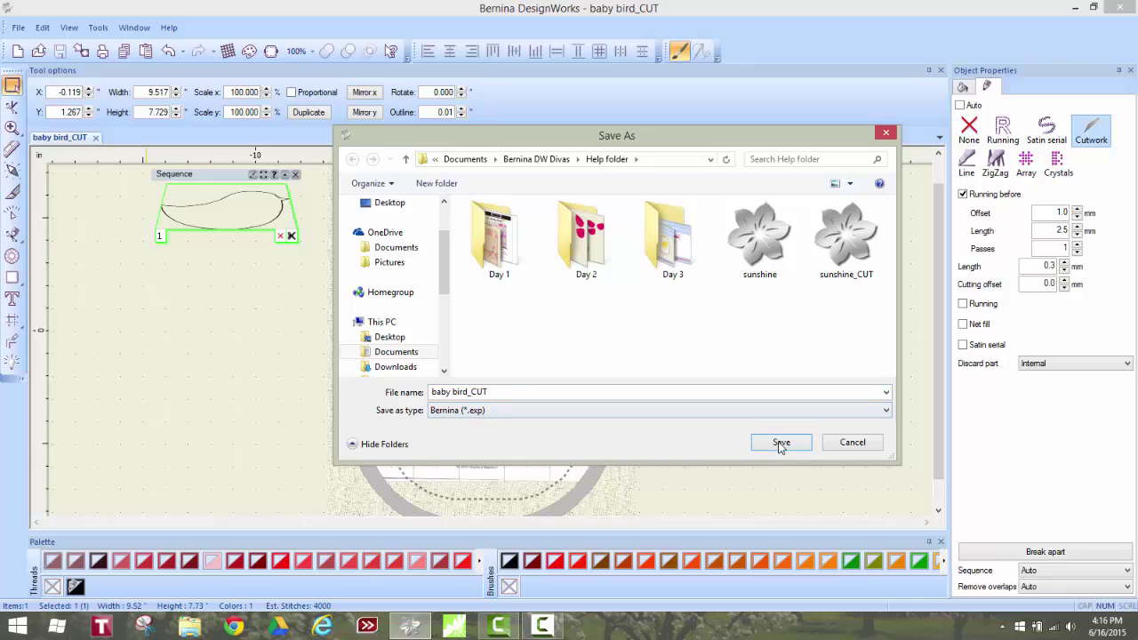
pyautogui.click(779, 442)
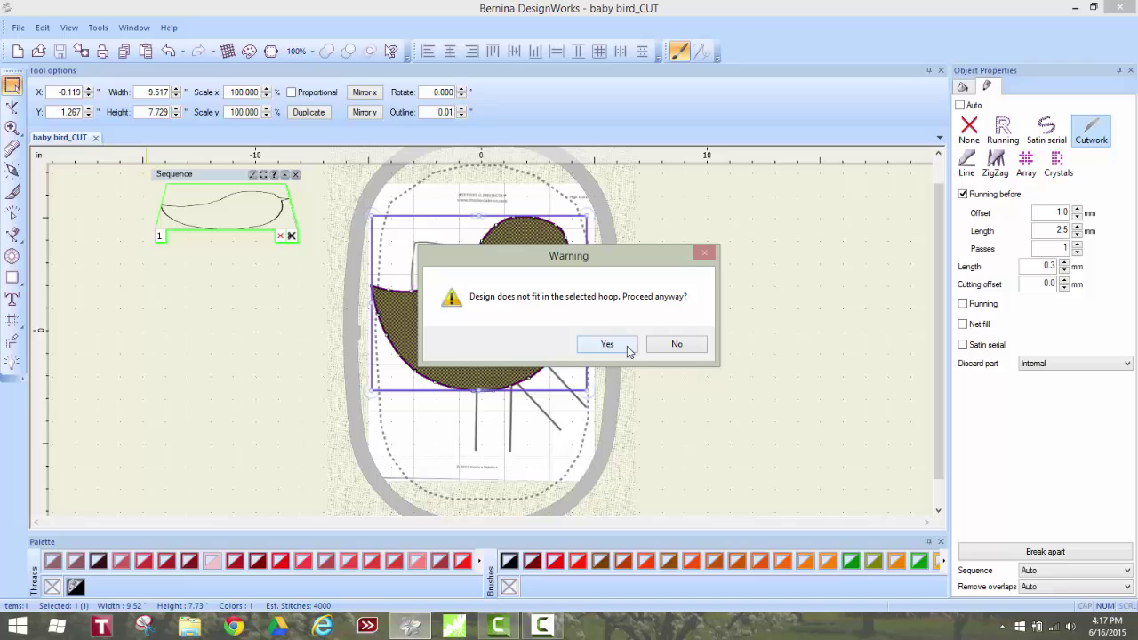
pyautogui.click(611, 345)
pyautogui.click(660, 262)
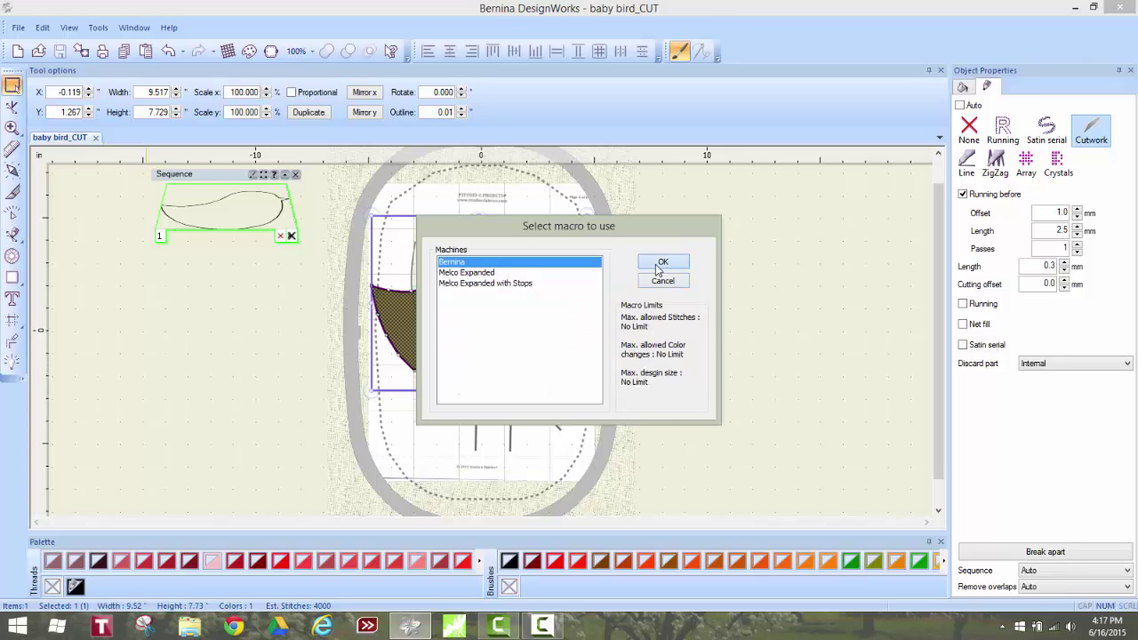
pyautogui.click(605, 348)
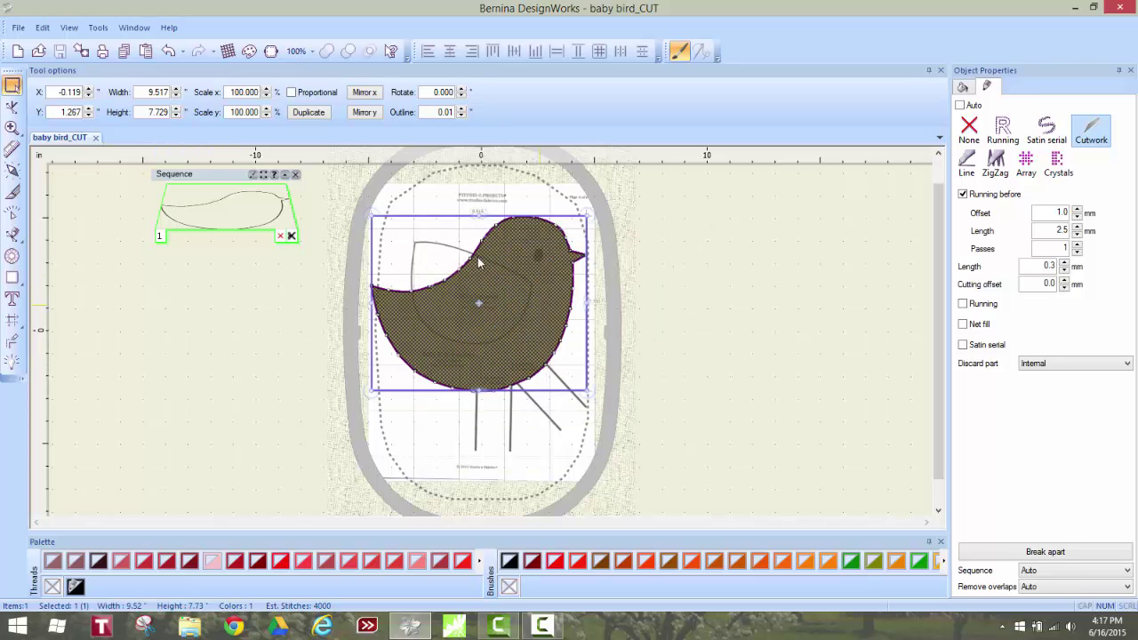
# - Rotate the Jumbo Hoop by 90° to landscape
pyautogui.click(271, 50)
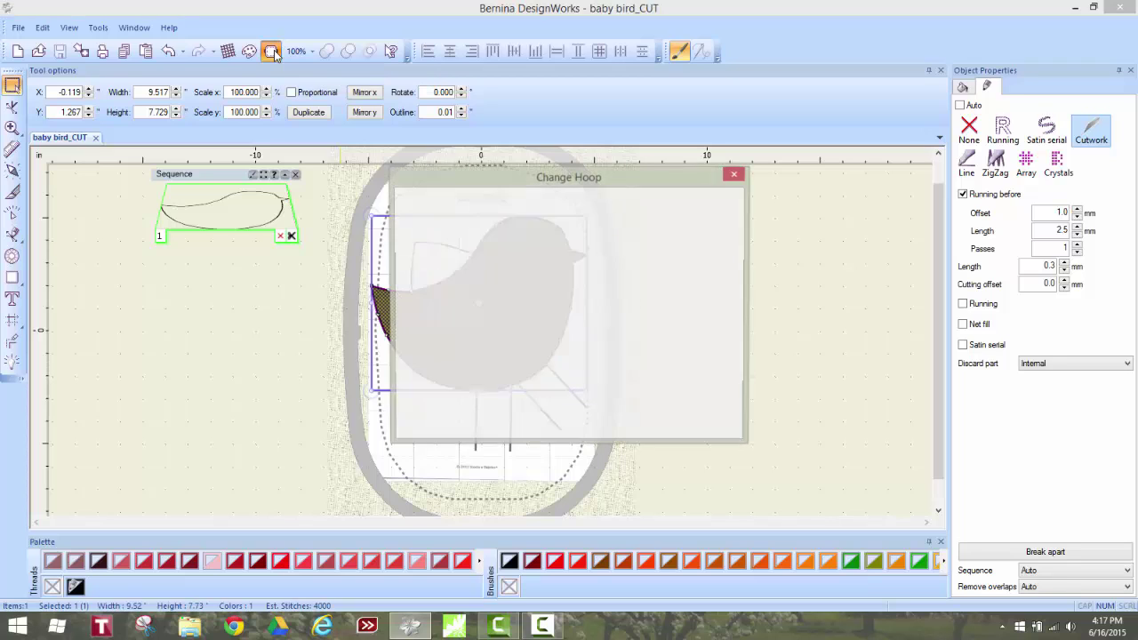
pyautogui.click(412, 233)
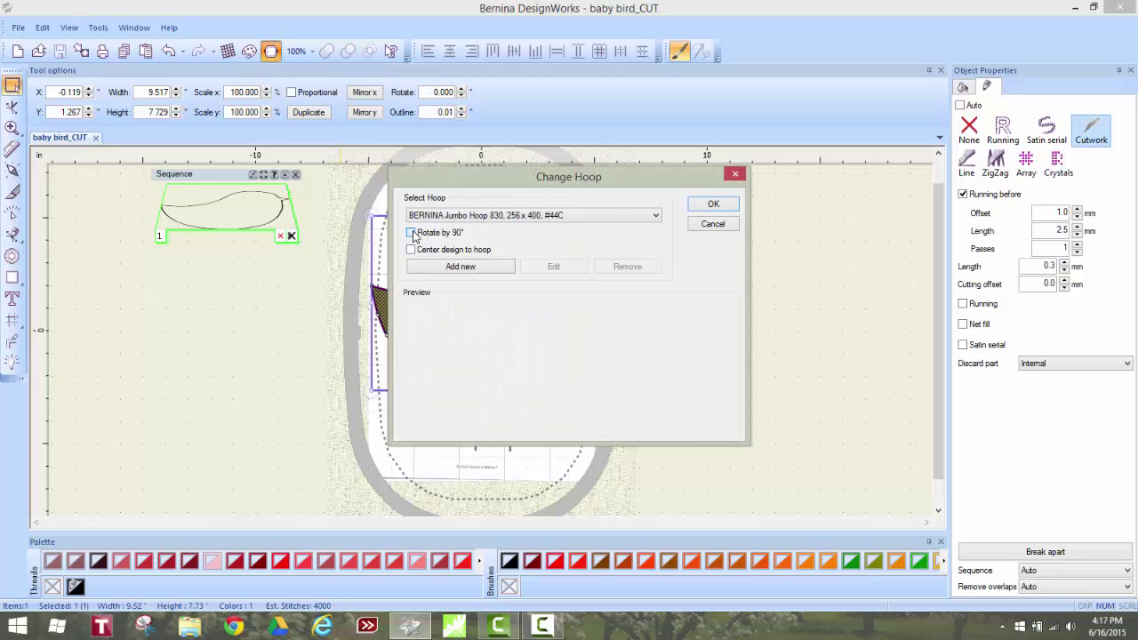
pyautogui.click(727, 205)
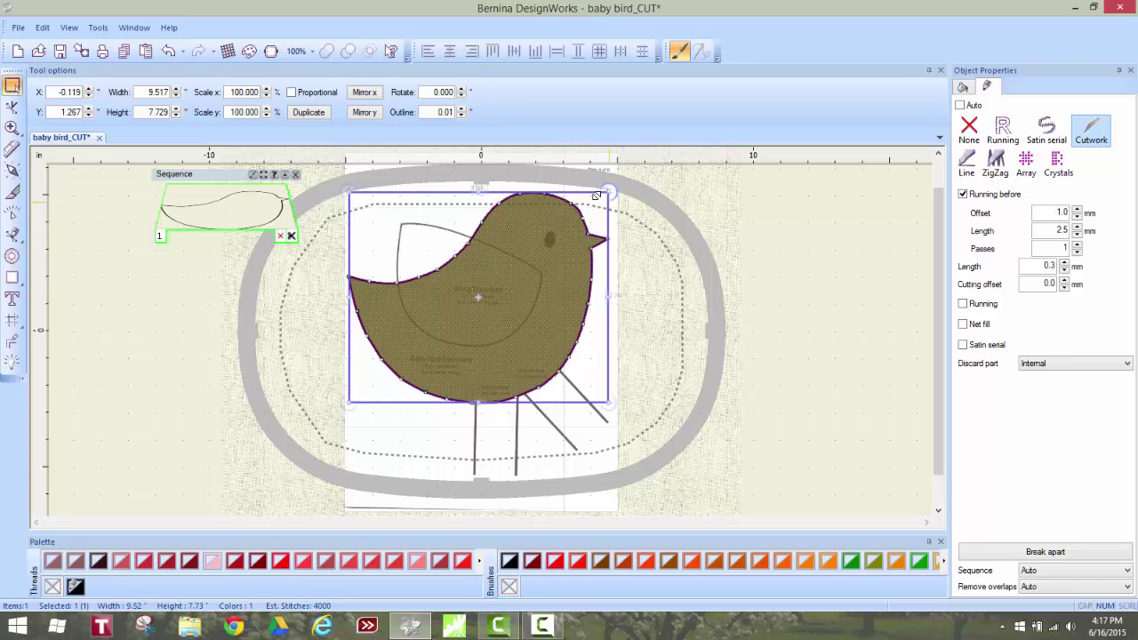
# - Move the bird lower in the hoop, to about X -0.459, Y 0.064, and deselect it
pyautogui.moveTo(591, 209); pyautogui.dragTo(611, 264)
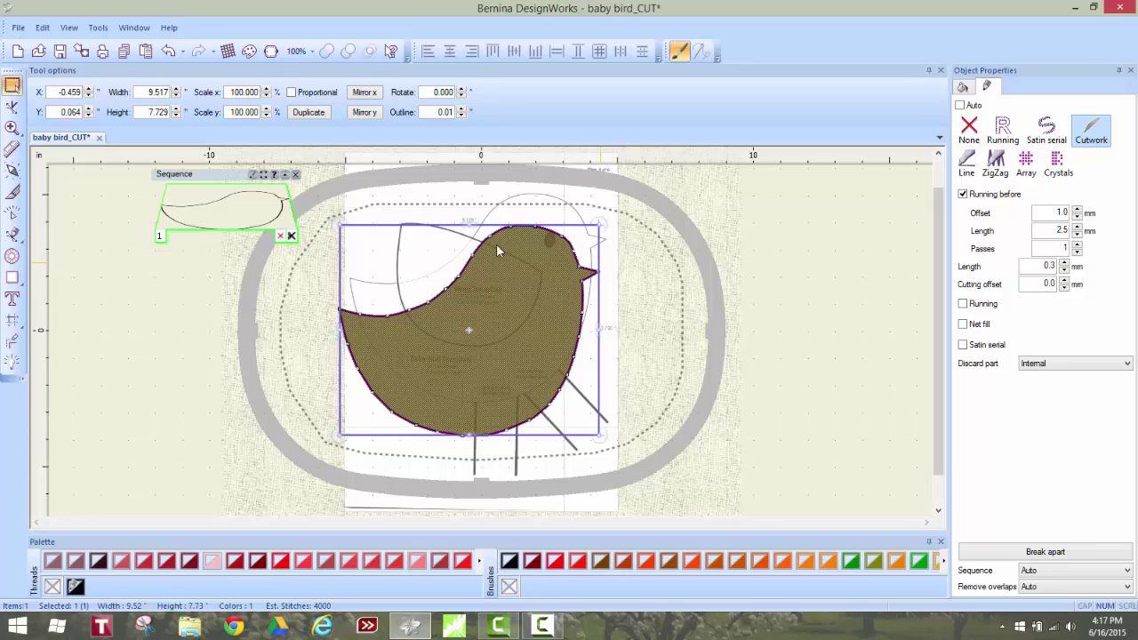
pyautogui.click(144, 305)
pyautogui.press('F10')
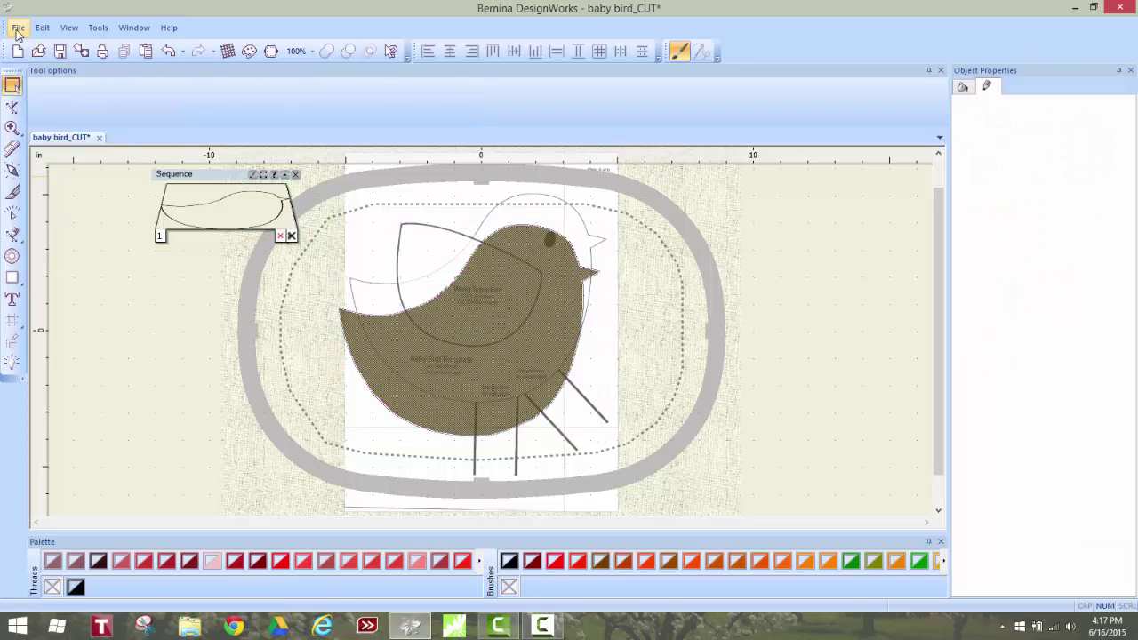
# - Export baby bird_CUT via Bernina export to the USB stick as E:\baby bird_CUT.exp
pyautogui.click(18, 28)
pyautogui.moveTo(140, 165)
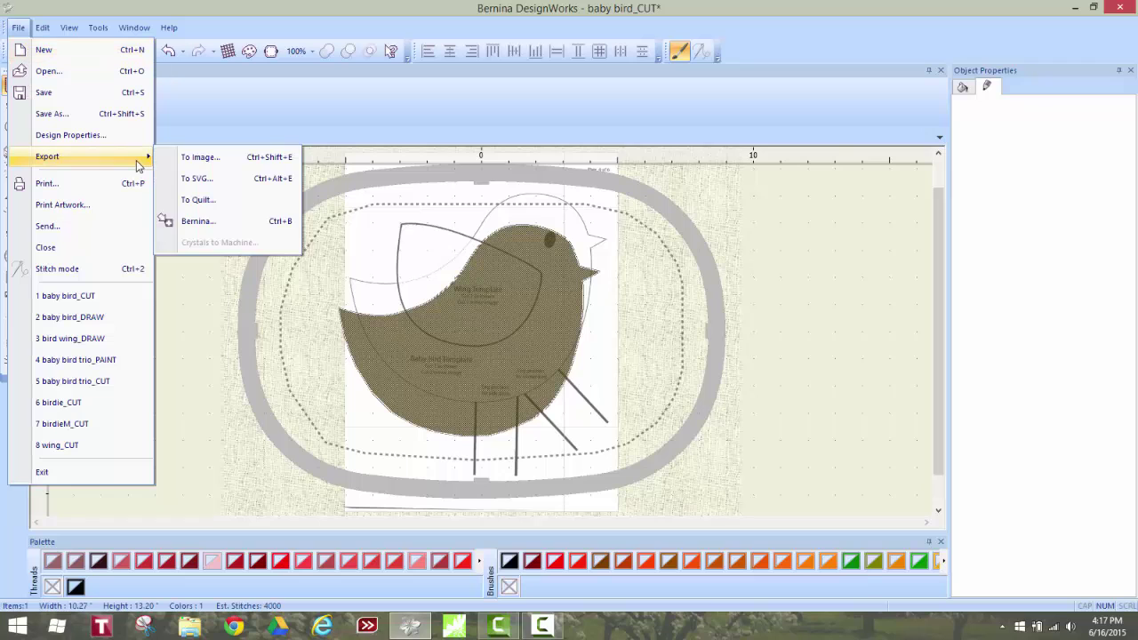
pyautogui.click(221, 221)
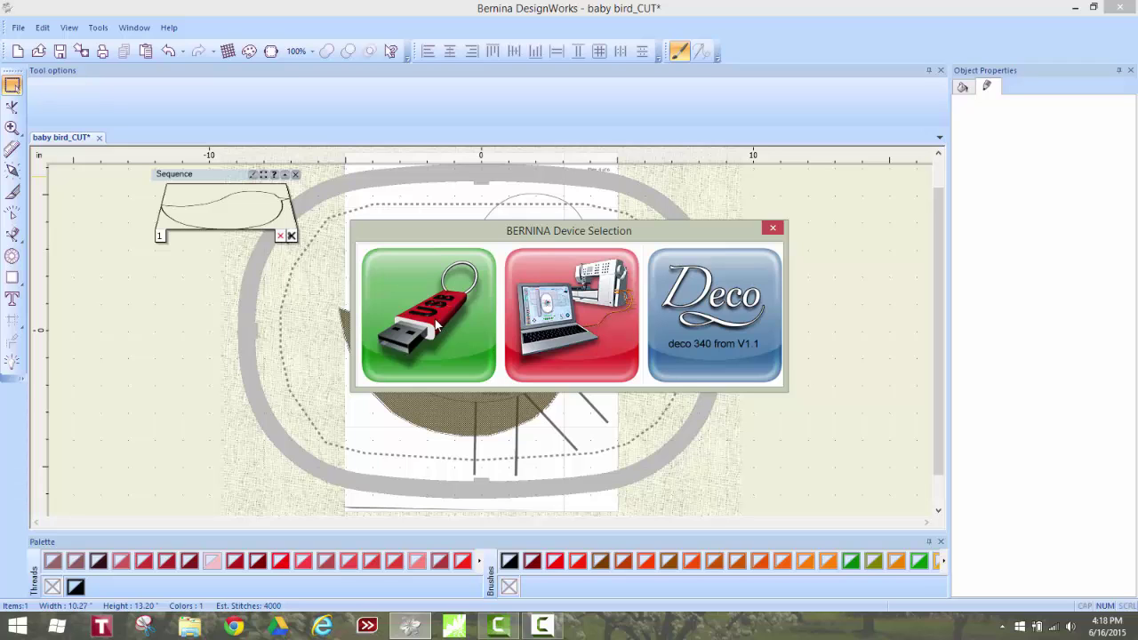
pyautogui.click(436, 325)
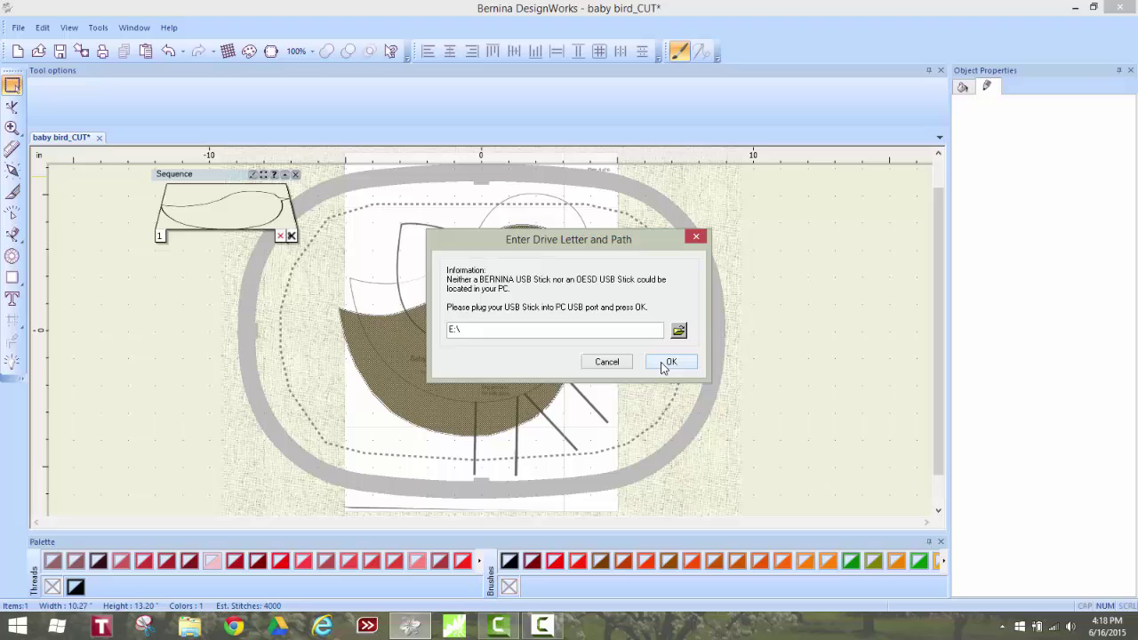
pyautogui.click(665, 364)
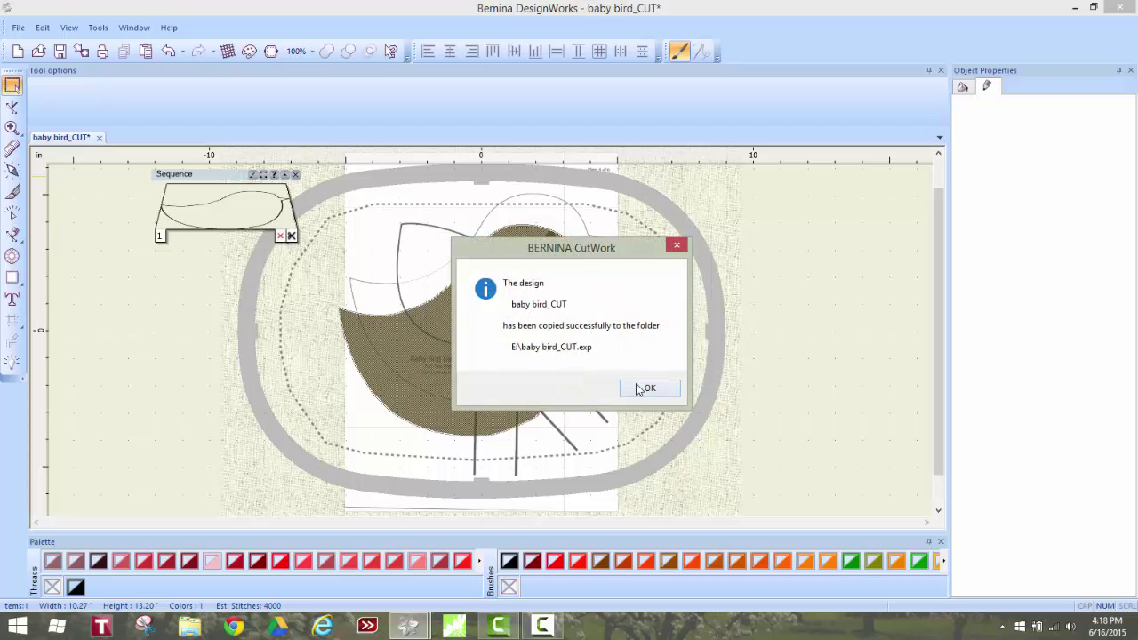
pyautogui.click(644, 389)
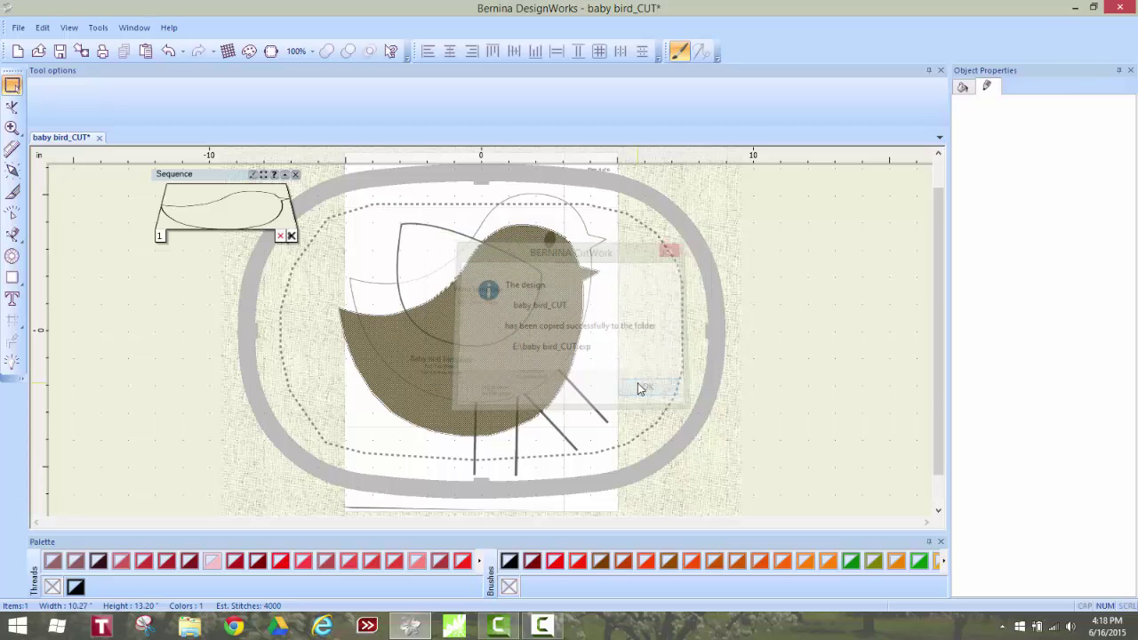